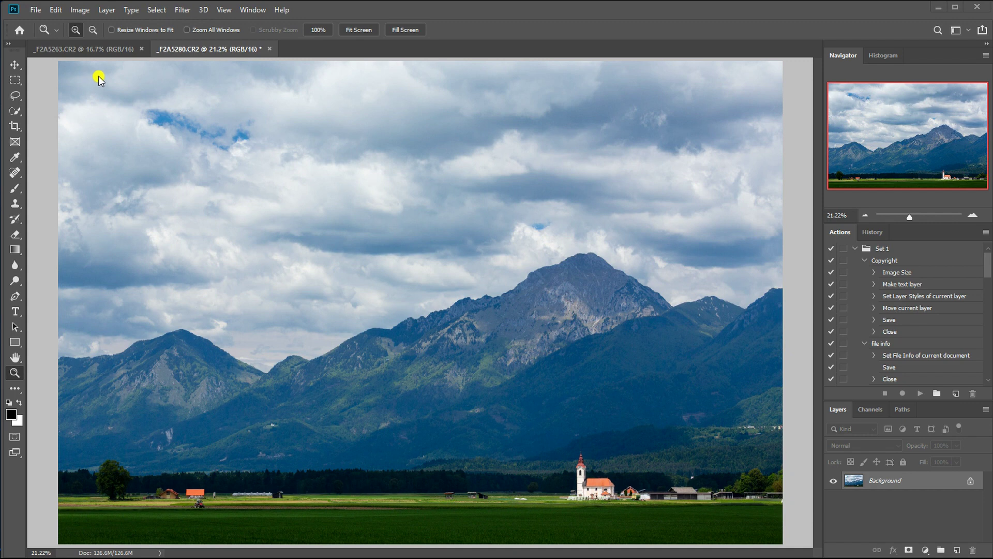
# Step: Open the Shadows/Highlights adjustment for the mountain photo, collapse its extra options and show them again
pyautogui.click(82, 10)
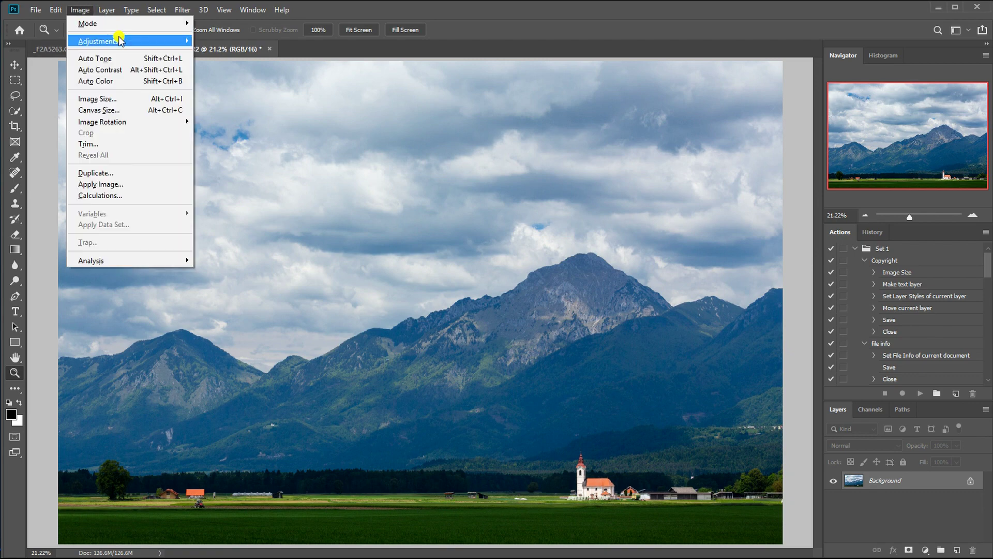
pyautogui.moveTo(119, 41)
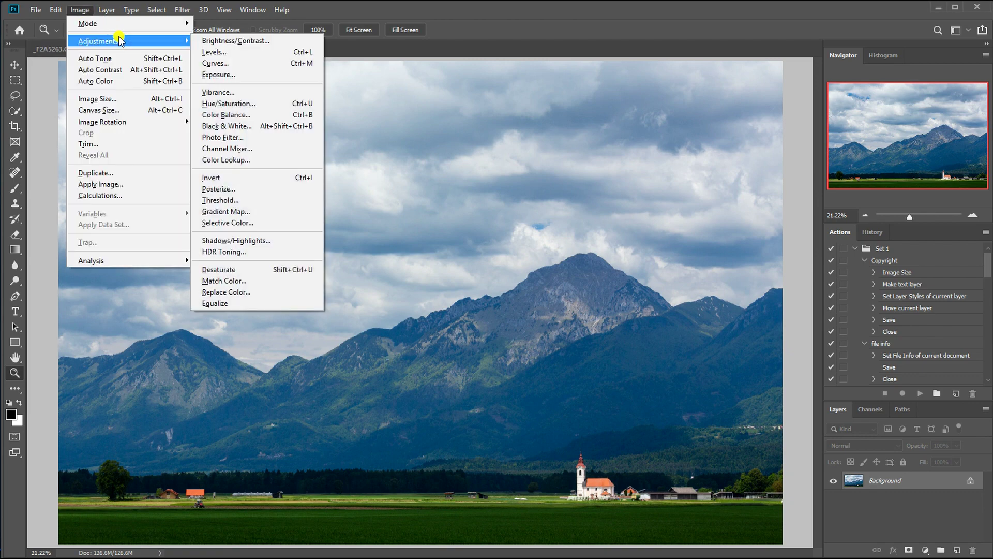
pyautogui.click(254, 240)
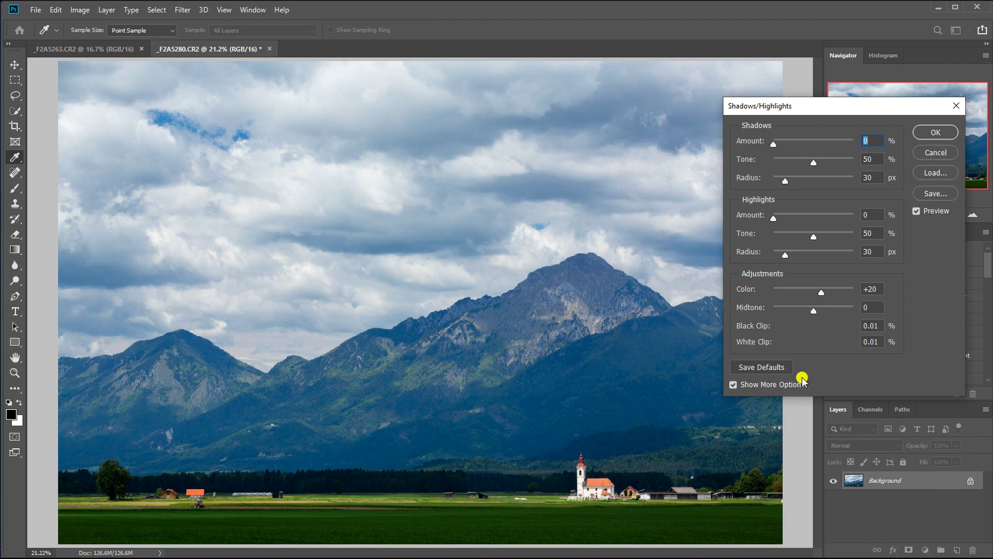
pyautogui.click(745, 386)
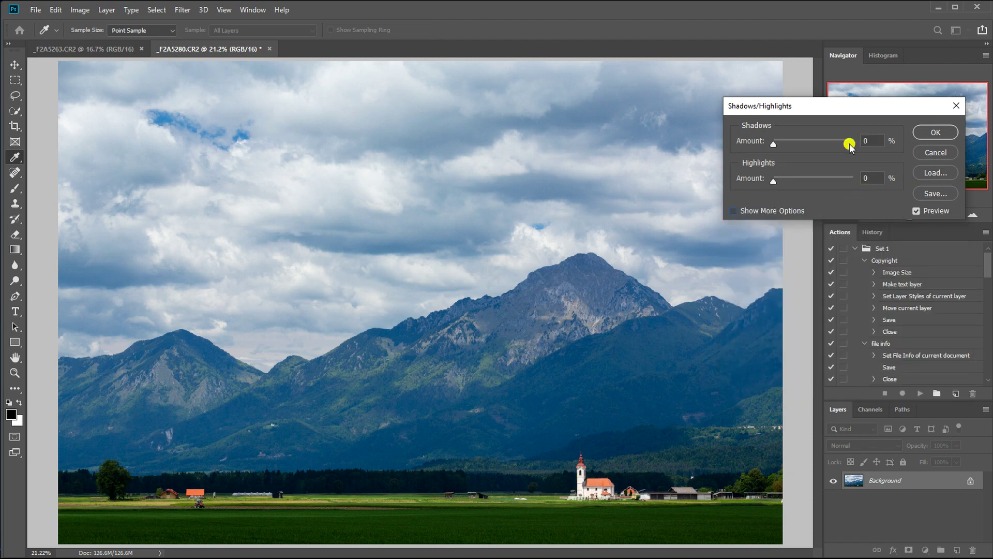
pyautogui.click(733, 213)
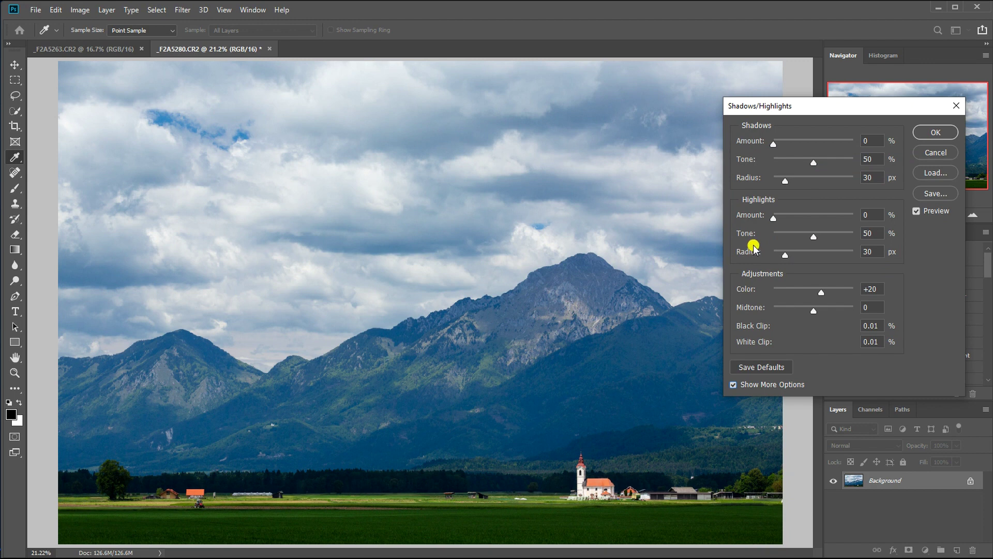
# Step: Try a Highlights amount of 2% with a radius of 359 px, return the radius to 30 px and cancel the adjustment
pyautogui.click(775, 218)
pyautogui.moveTo(775, 220)
pyautogui.mouseDown()
pyautogui.moveTo(817, 220)
pyautogui.moveTo(774, 219)
pyautogui.mouseUp()
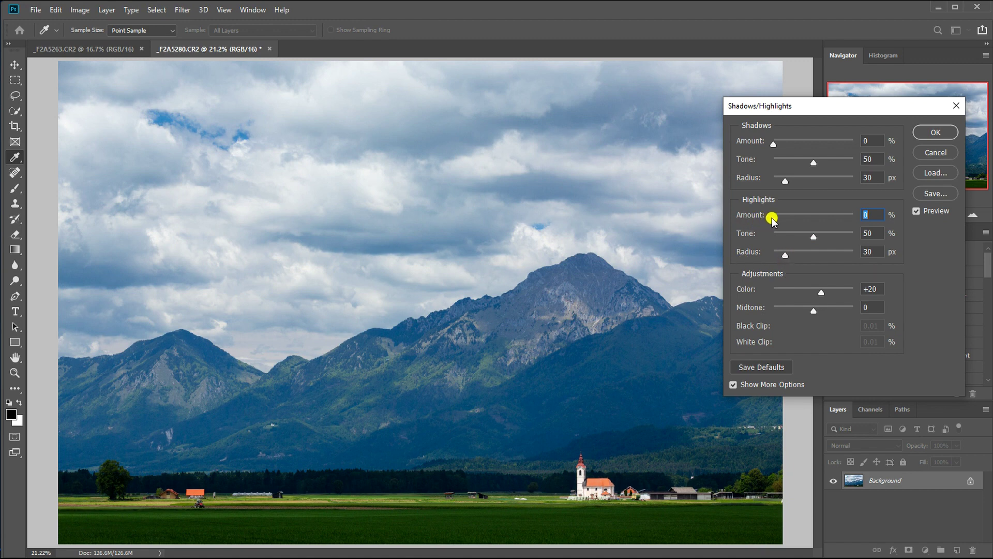
pyautogui.moveTo(772, 218); pyautogui.dragTo(776, 221)
pyautogui.click(787, 257)
pyautogui.moveTo(787, 257); pyautogui.dragTo(838, 257)
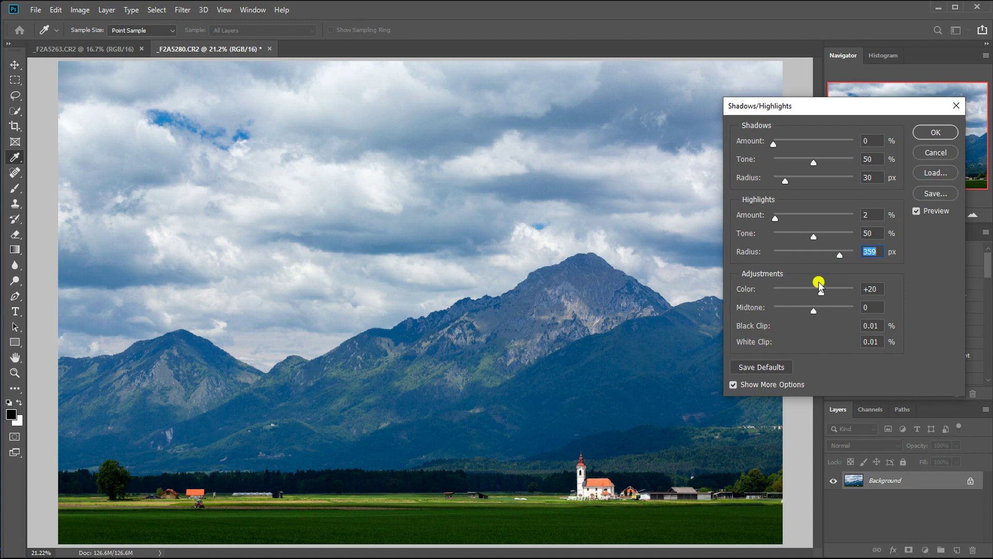
pyautogui.moveTo(840, 255); pyautogui.dragTo(789, 257)
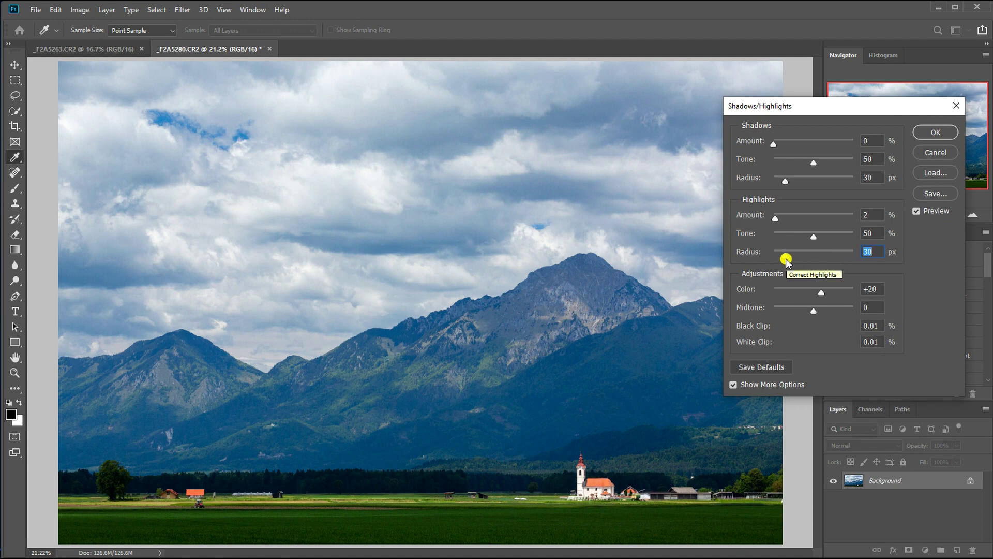
pyautogui.click(926, 152)
pyautogui.press('z')
pyautogui.moveTo(731, 492); pyautogui.dragTo(397, 269)
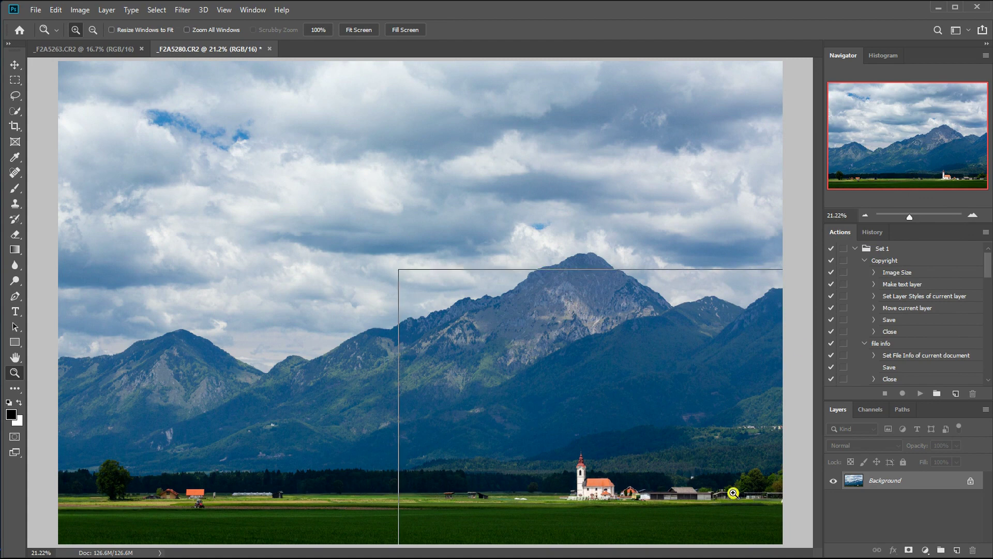
pyautogui.rightClick(480, 265)
pyautogui.click(508, 330)
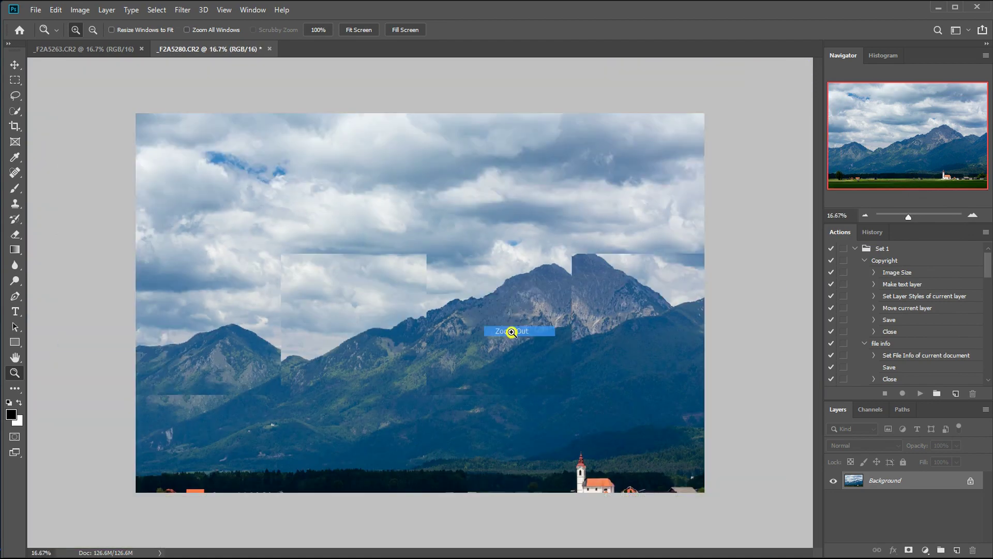
pyautogui.rightClick(328, 167)
pyautogui.click(357, 174)
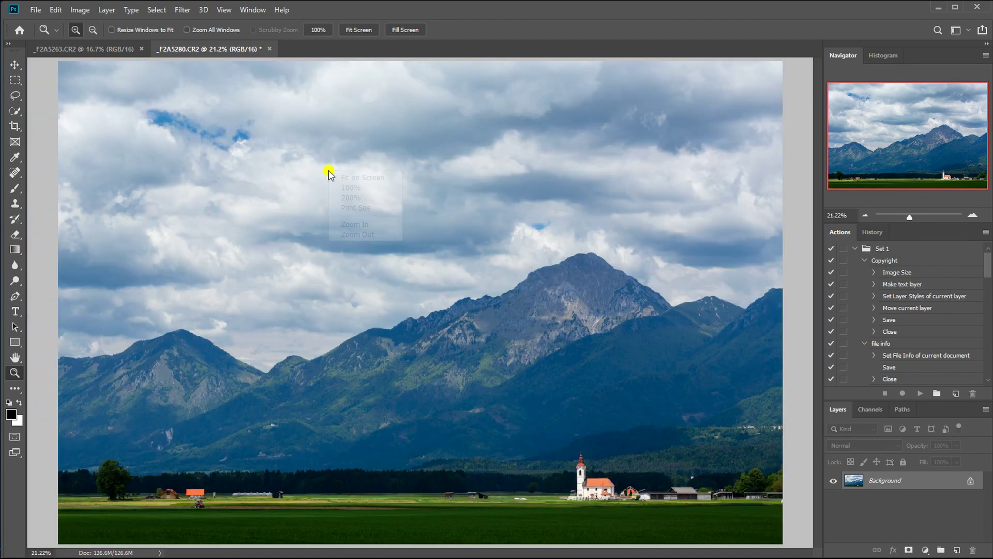
pyautogui.rightClick(328, 169)
pyautogui.click(355, 230)
# Step: Start a Shadows/Highlights adjustment on the mountain photo and set the Highlights amount to 10%
pyautogui.click(72, 10)
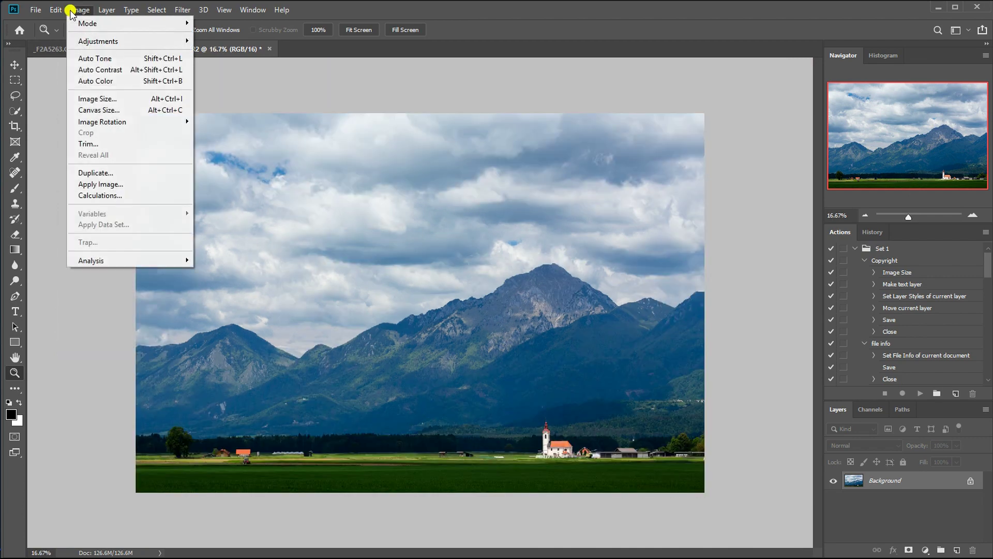
pyautogui.moveTo(124, 41)
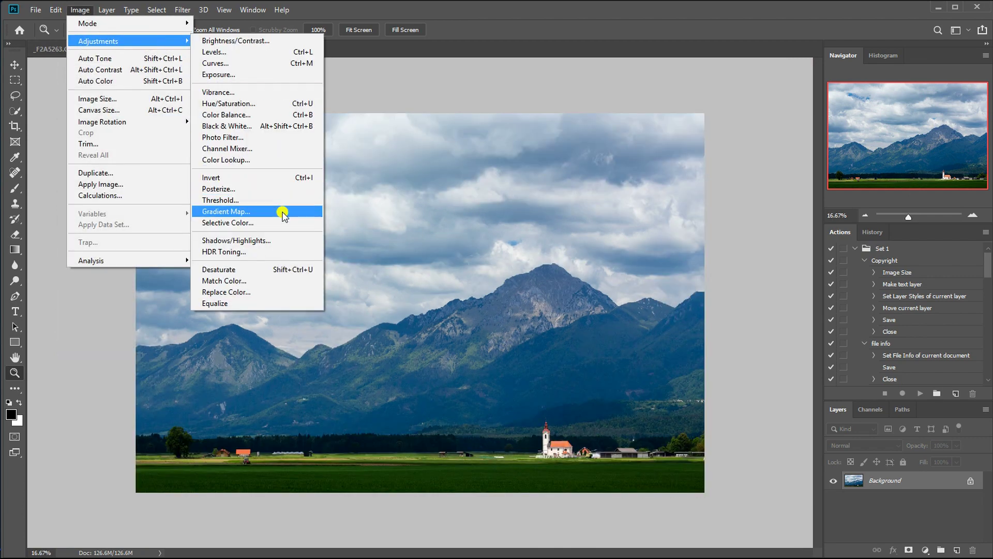
pyautogui.click(279, 241)
pyautogui.moveTo(773, 220); pyautogui.dragTo(782, 220)
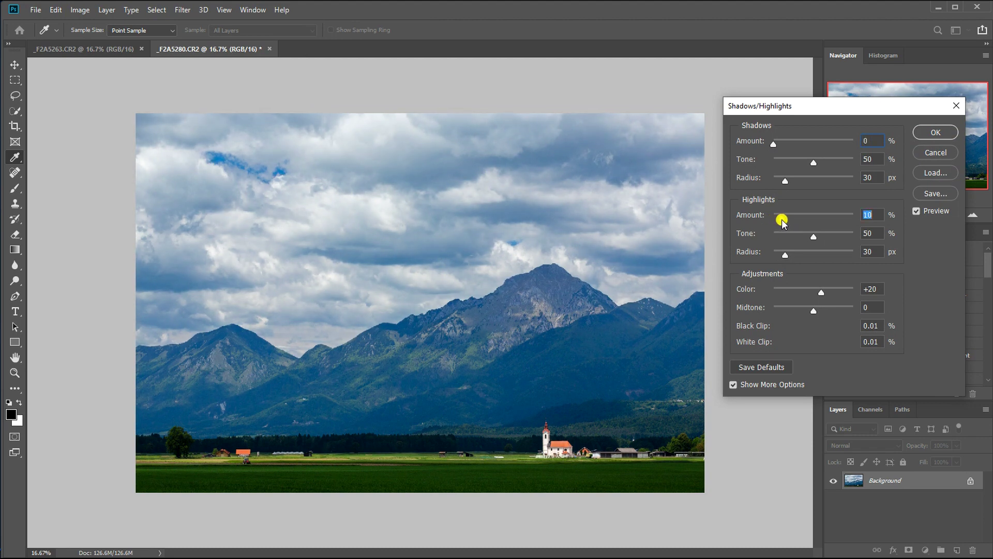
pyautogui.moveTo(783, 222)
pyautogui.mouseDown()
pyautogui.moveTo(820, 228)
pyautogui.moveTo(783, 221)
pyautogui.mouseUp()
pyautogui.moveTo(781, 218); pyautogui.dragTo(782, 220)
pyautogui.moveTo(782, 220); pyautogui.dragTo(781, 219)
pyautogui.moveTo(781, 218); pyautogui.dragTo(772, 222)
# Step: Compare Highlights radii of 606, 30, 478 and about 34 px on the photo and apply the adjustment
pyautogui.moveTo(788, 257); pyautogui.dragTo(847, 259)
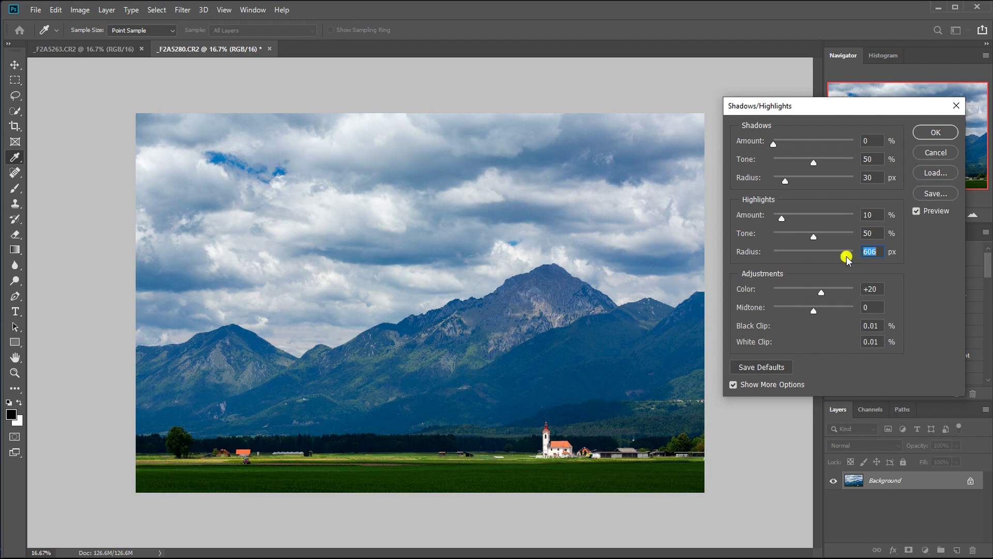
pyautogui.moveTo(847, 256); pyautogui.dragTo(845, 256)
pyautogui.moveTo(847, 254); pyautogui.dragTo(787, 255)
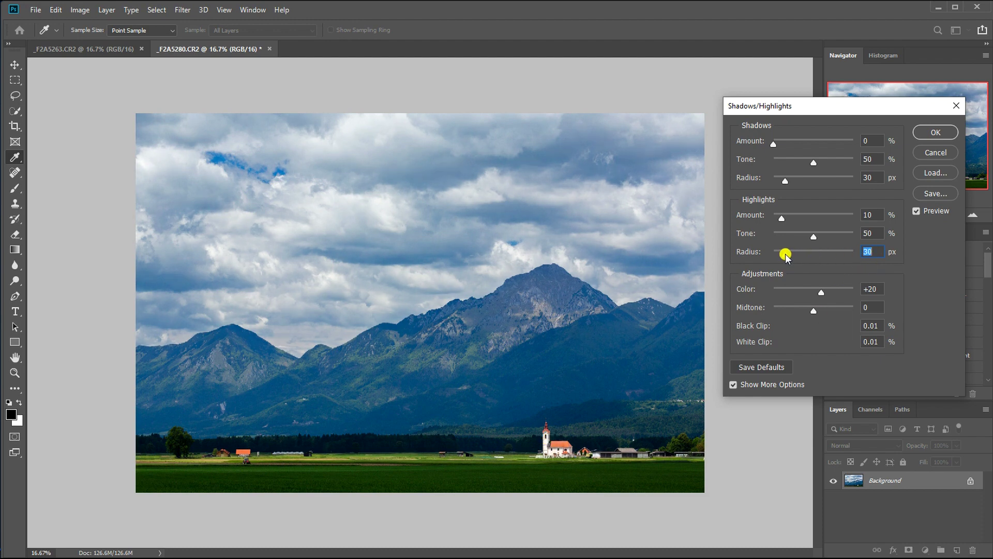
pyautogui.moveTo(785, 254); pyautogui.dragTo(845, 257)
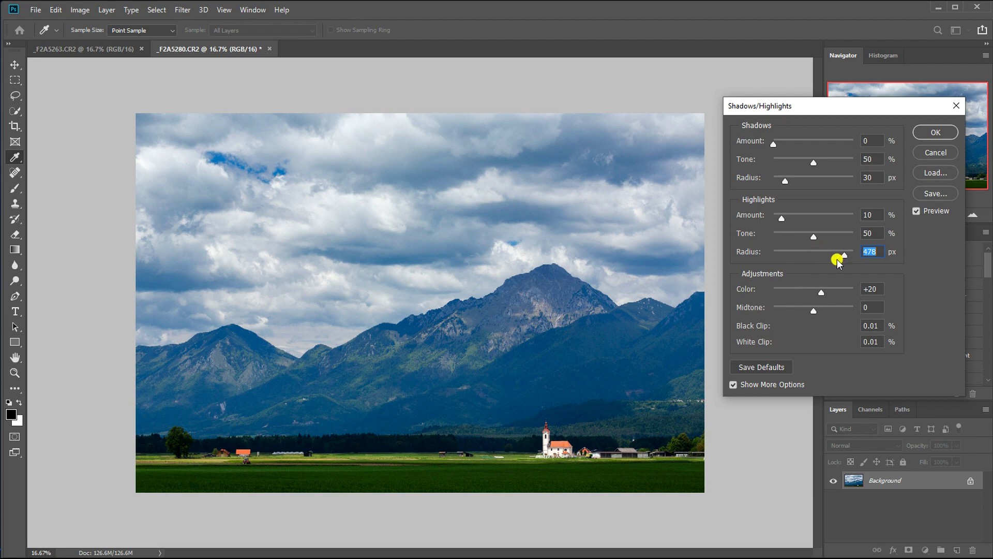
pyautogui.moveTo(844, 255); pyautogui.dragTo(783, 256)
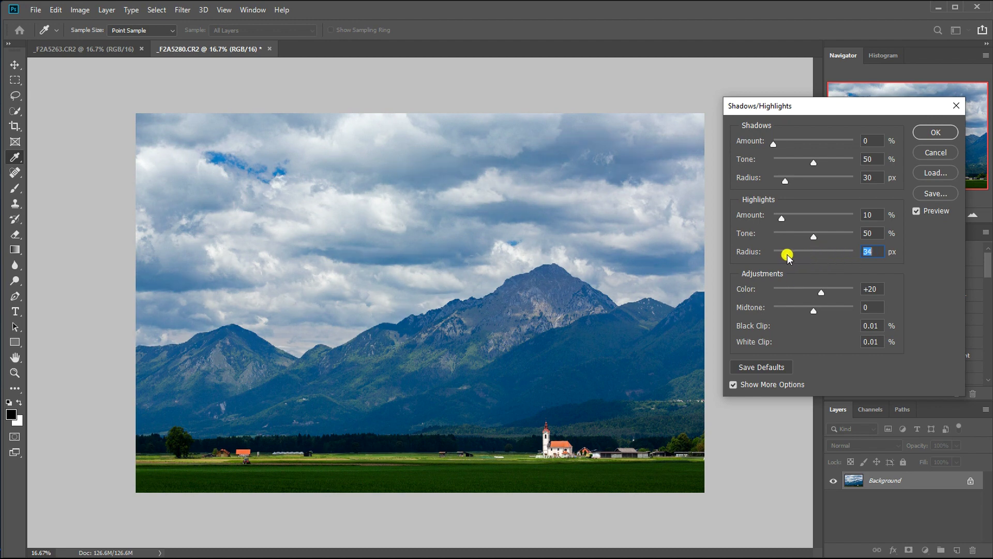
pyautogui.click(935, 133)
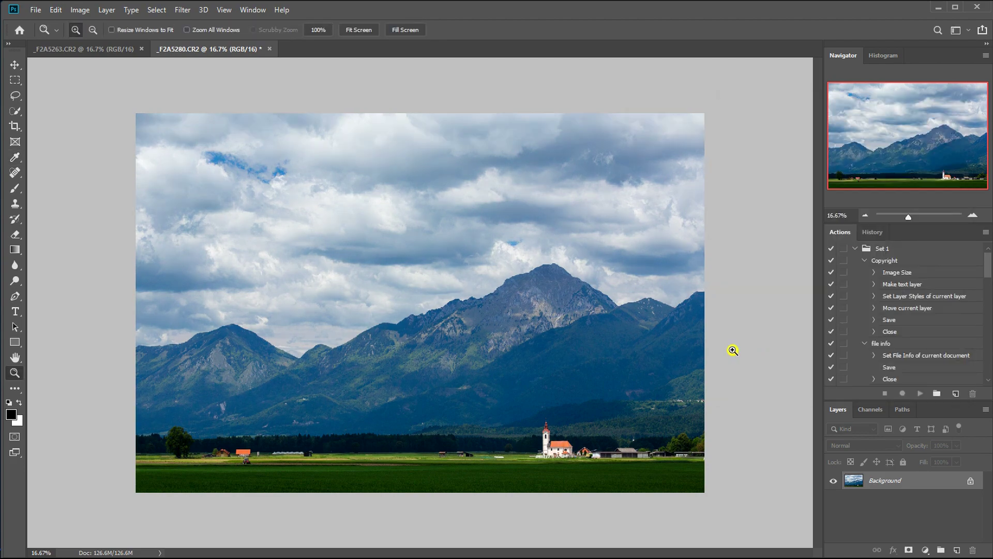
# Step: Try a Shadows/Highlights adjustment with a Highlights amount of 10% on a close-up of the church
pyautogui.click(632, 474)
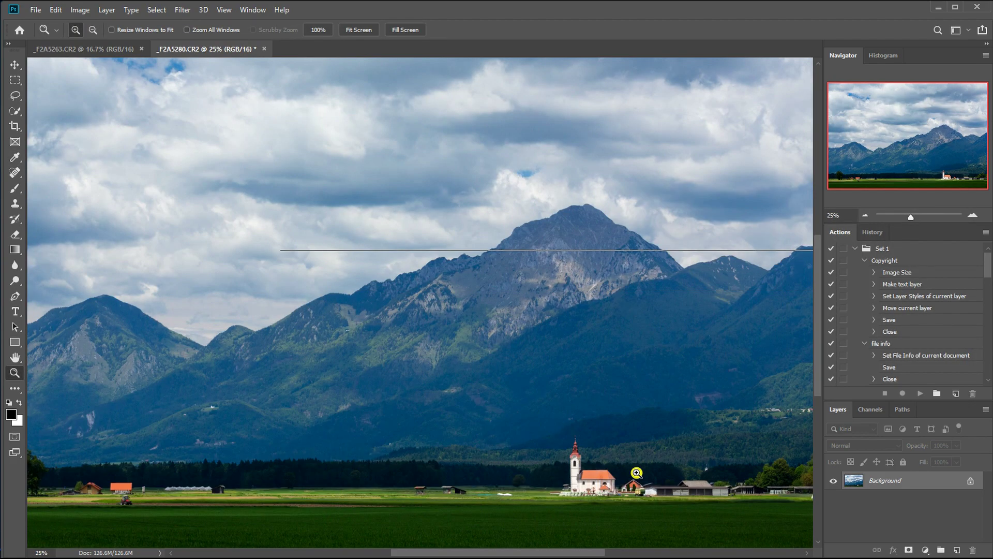
pyautogui.click(651, 480)
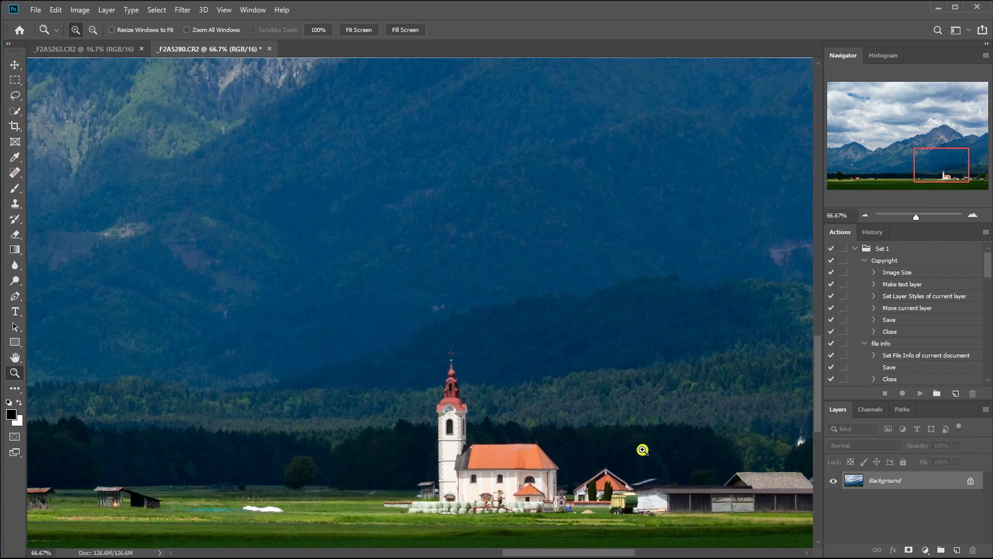
pyautogui.click(79, 10)
pyautogui.moveTo(130, 41)
pyautogui.click(279, 241)
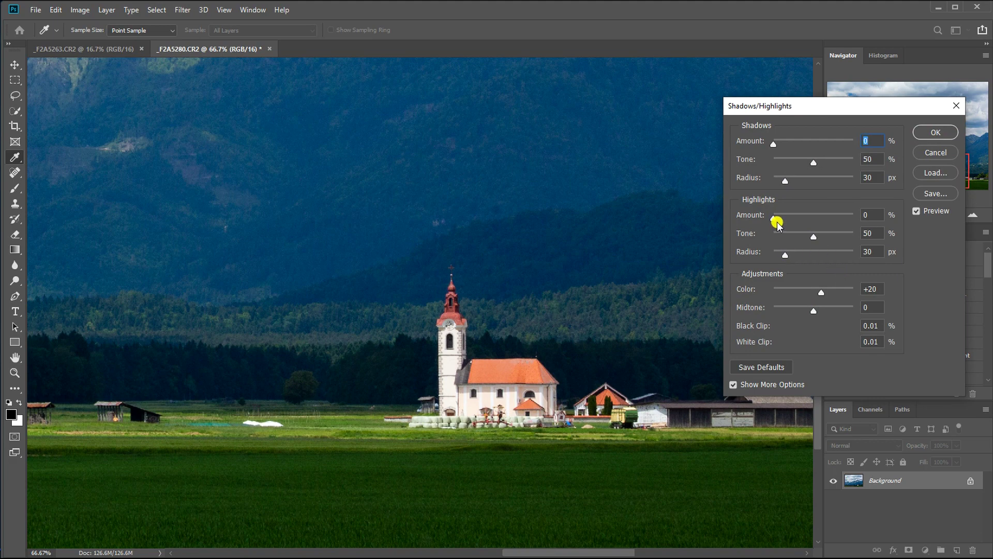
pyautogui.moveTo(778, 220); pyautogui.dragTo(785, 220)
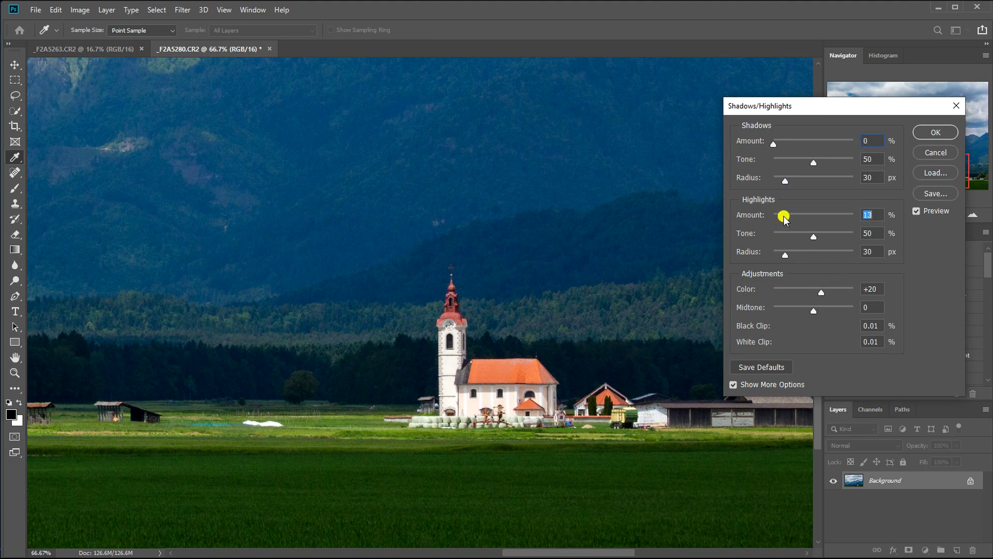
# Step: Compare the church close-up with the Shadows/Highlights preview switched off and on
pyautogui.click(916, 211)
pyautogui.click(916, 211)
pyautogui.click(917, 211)
pyautogui.click(917, 211)
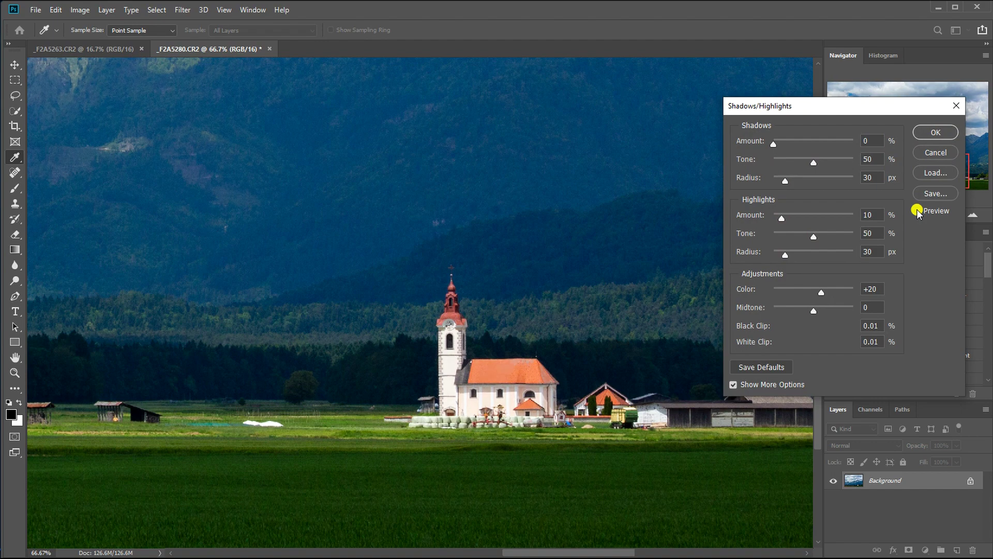
pyautogui.click(917, 211)
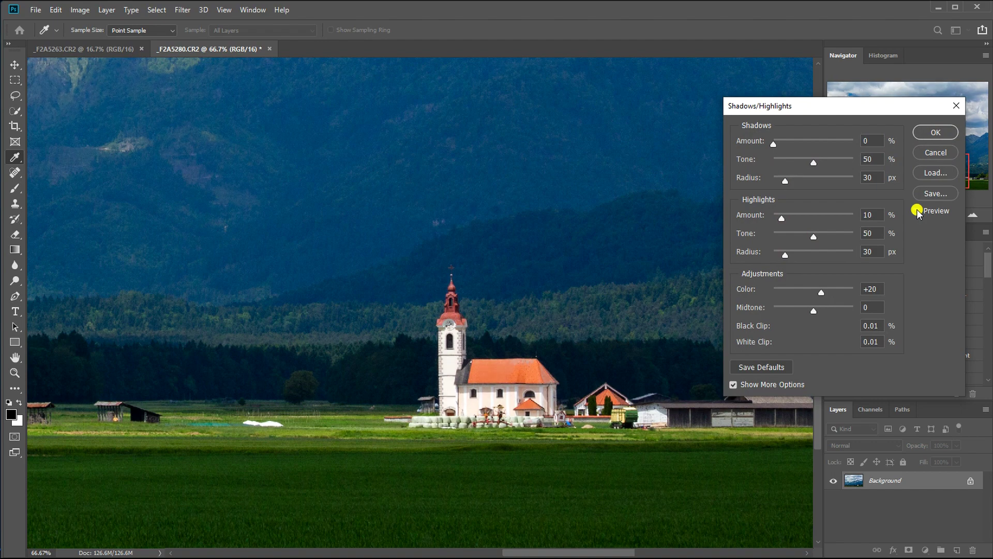
# Step: Try a Highlights radius of 957 px on the church close-up, check the preview and cancel the adjustment
pyautogui.moveTo(786, 254); pyautogui.dragTo(839, 258)
pyautogui.click(916, 211)
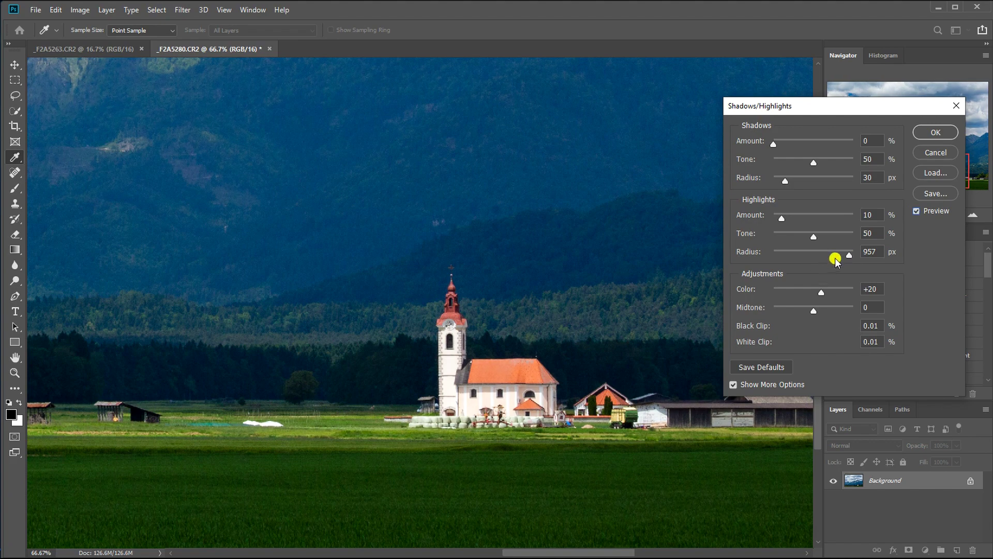
pyautogui.click(936, 152)
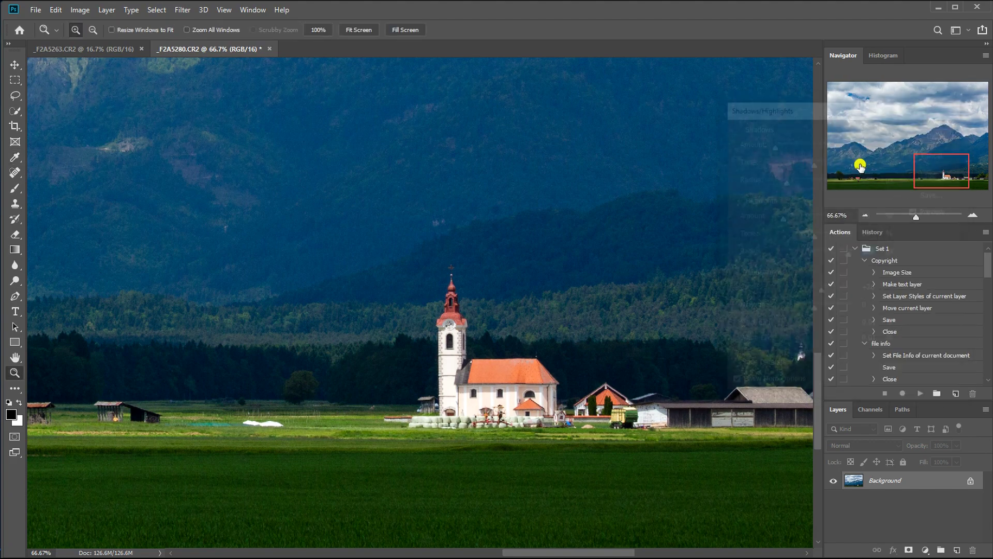
# Step: Apply a Shadows/Highlights adjustment with a Highlights amount of 9% to the whole photo after comparing its preview
pyautogui.rightClick(448, 183)
pyautogui.click(481, 189)
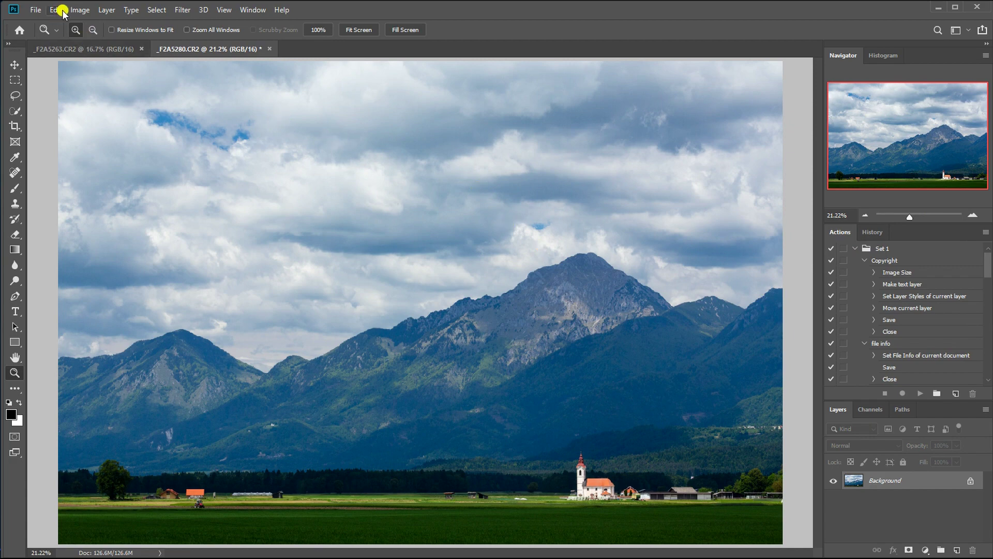
pyautogui.click(79, 9)
pyautogui.moveTo(124, 40)
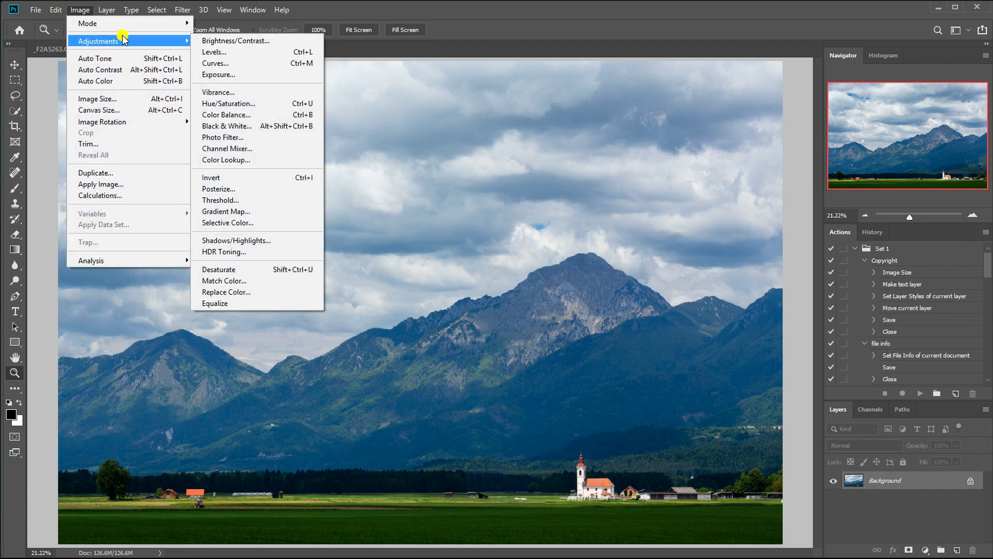
pyautogui.click(289, 242)
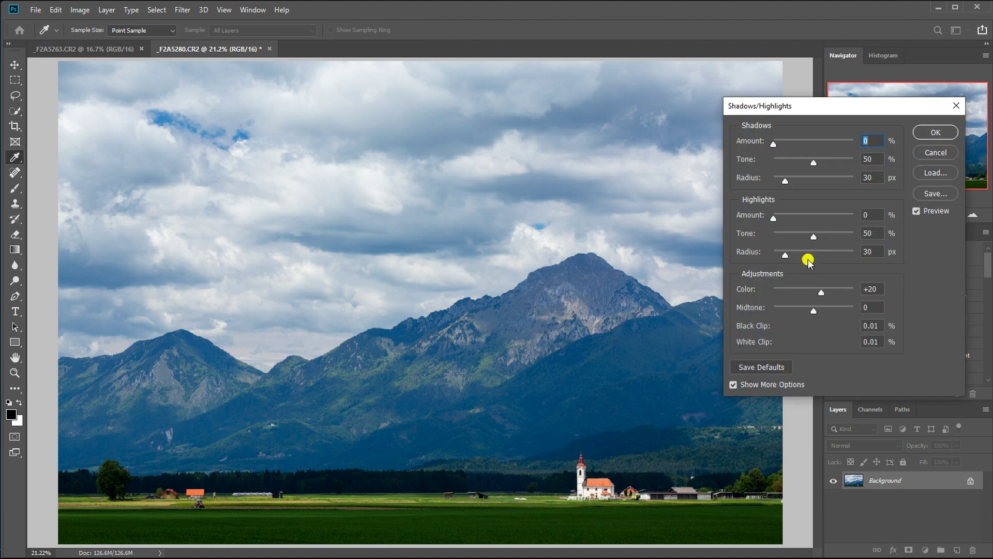
pyautogui.moveTo(774, 216); pyautogui.dragTo(780, 219)
pyautogui.click(929, 211)
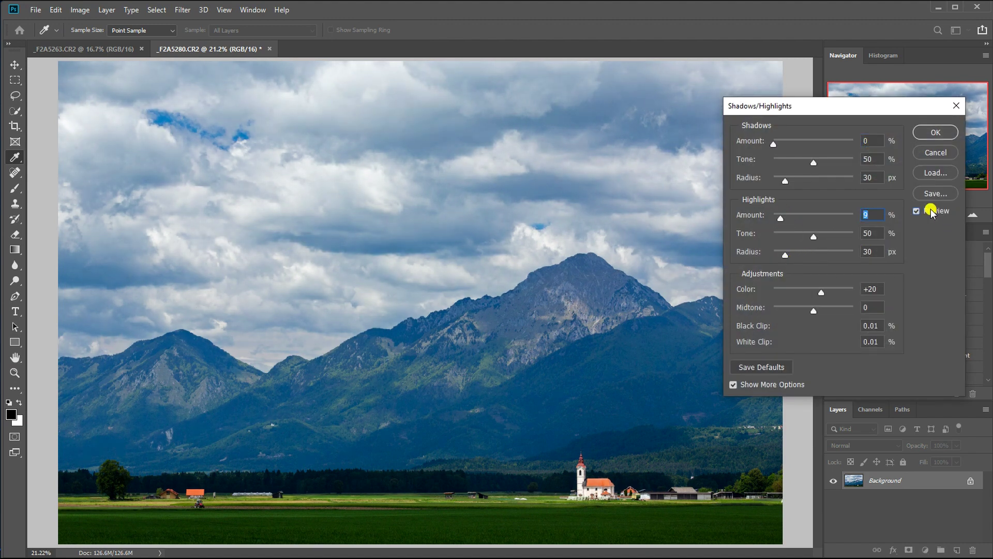
pyautogui.click(929, 212)
pyautogui.click(930, 136)
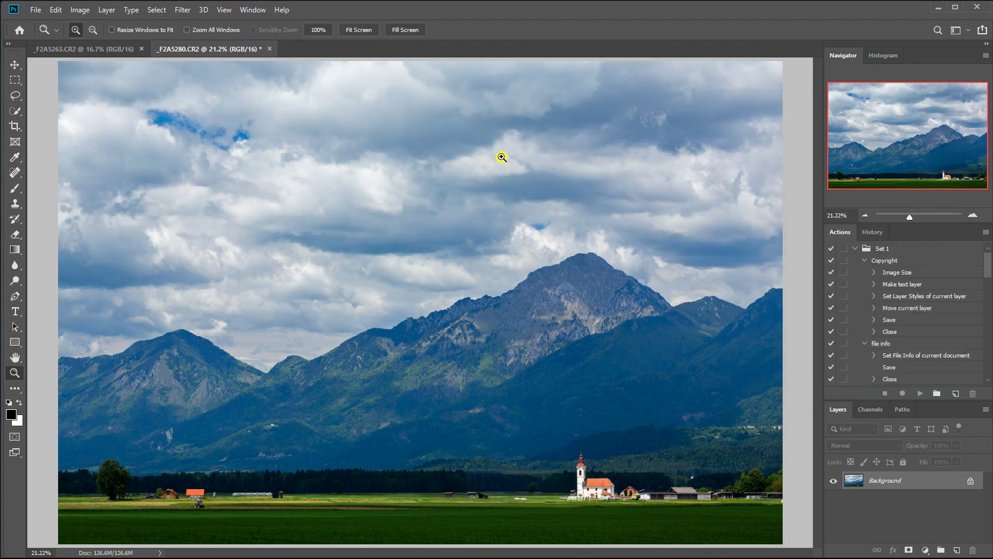
# Step: Set up a second Shadows/Highlights adjustment on the church landscape with a Highlights amount of 10% and radius of 887 px
pyautogui.click(80, 10)
pyautogui.moveTo(129, 39)
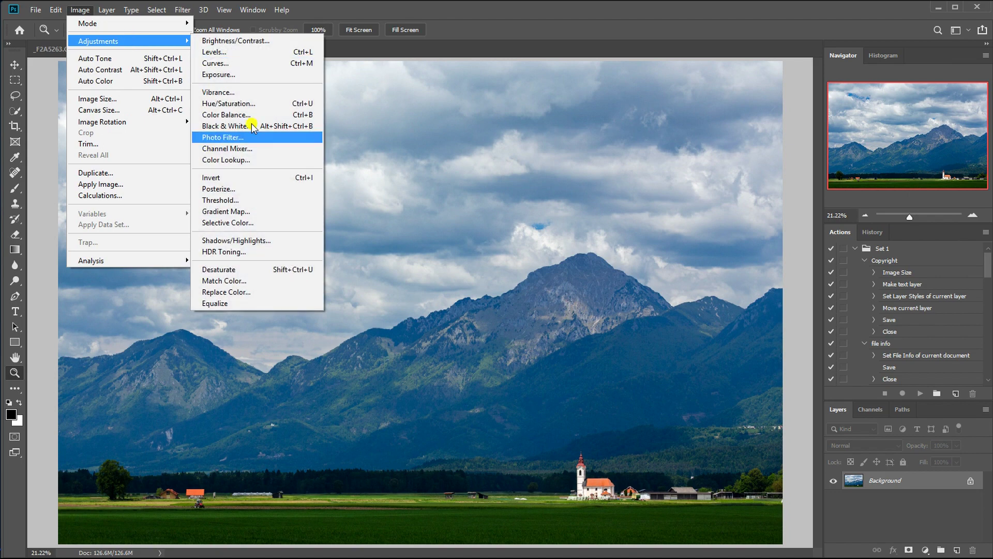
pyautogui.click(257, 239)
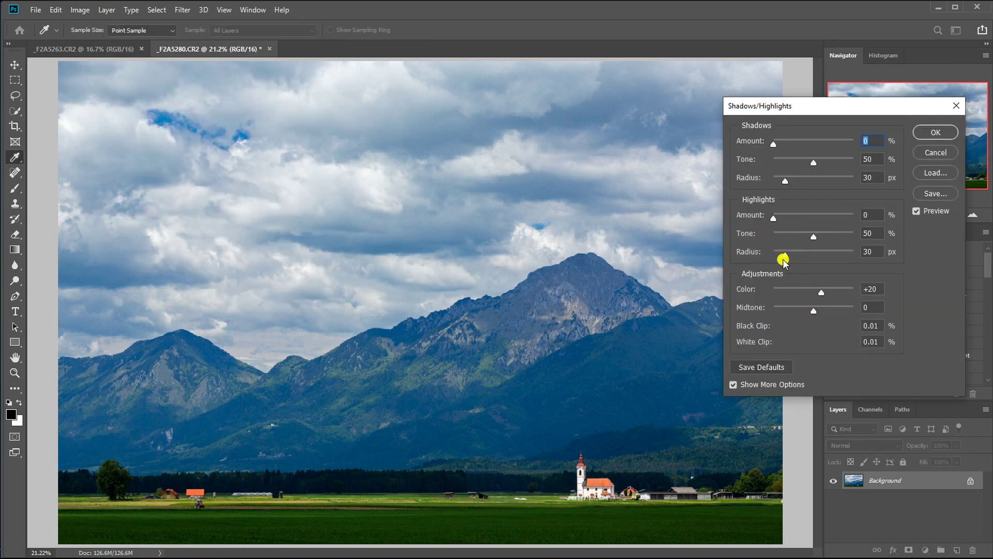
pyautogui.moveTo(775, 216); pyautogui.dragTo(783, 218)
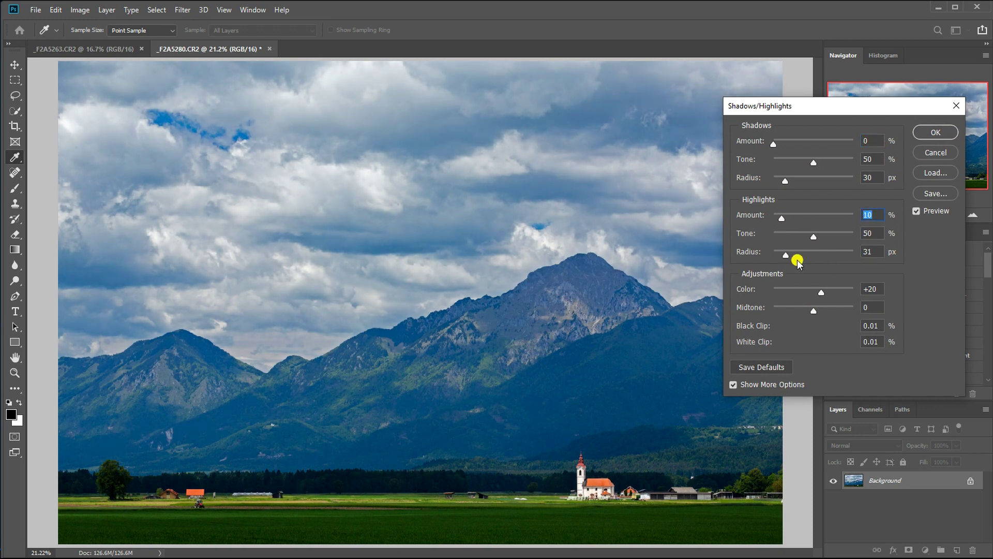
pyautogui.moveTo(787, 256); pyautogui.dragTo(848, 260)
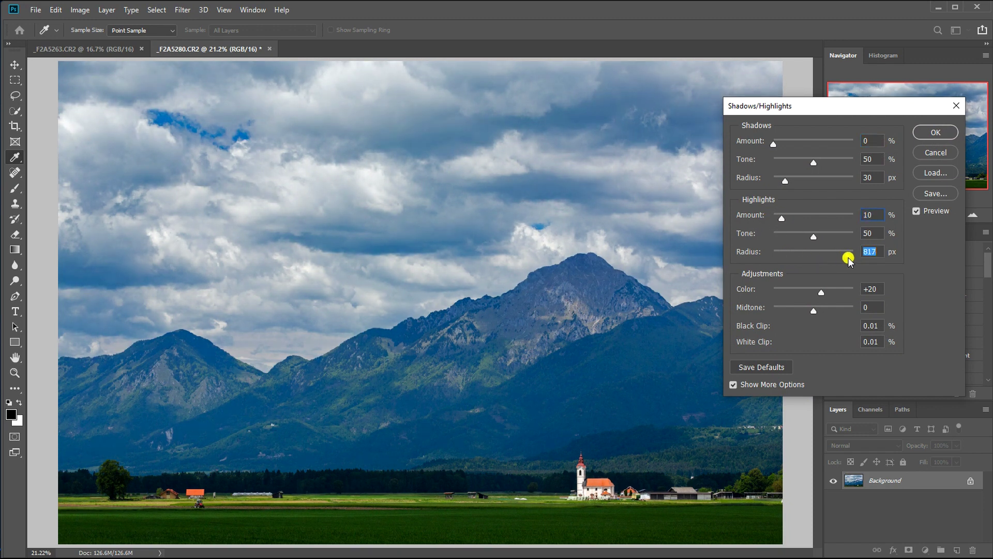
# Step: Compare the church landscape with the Shadows/Highlights preview off and on, and apply the adjustment
pyautogui.click(931, 215)
pyautogui.click(923, 214)
pyautogui.click(922, 213)
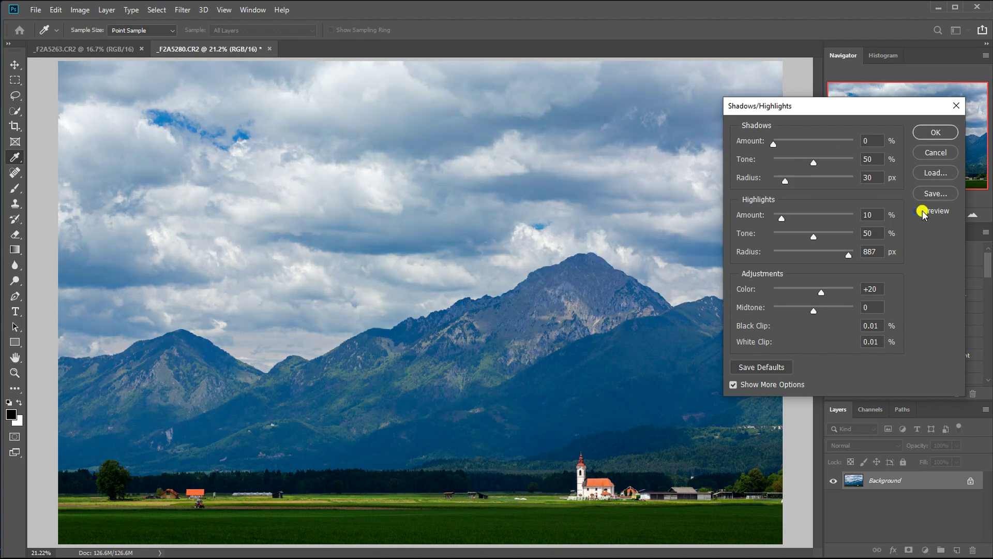
pyautogui.click(923, 212)
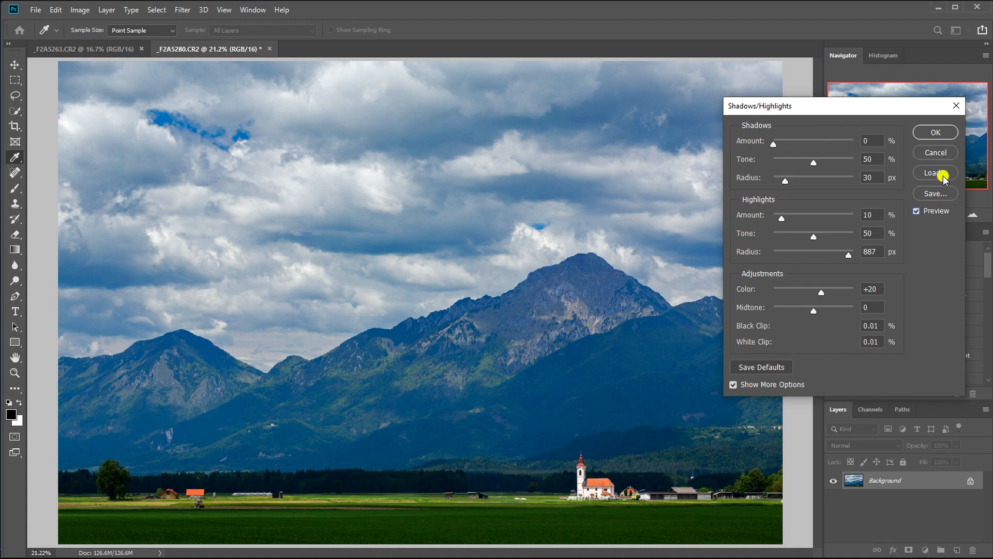
pyautogui.click(936, 133)
pyautogui.press('z')
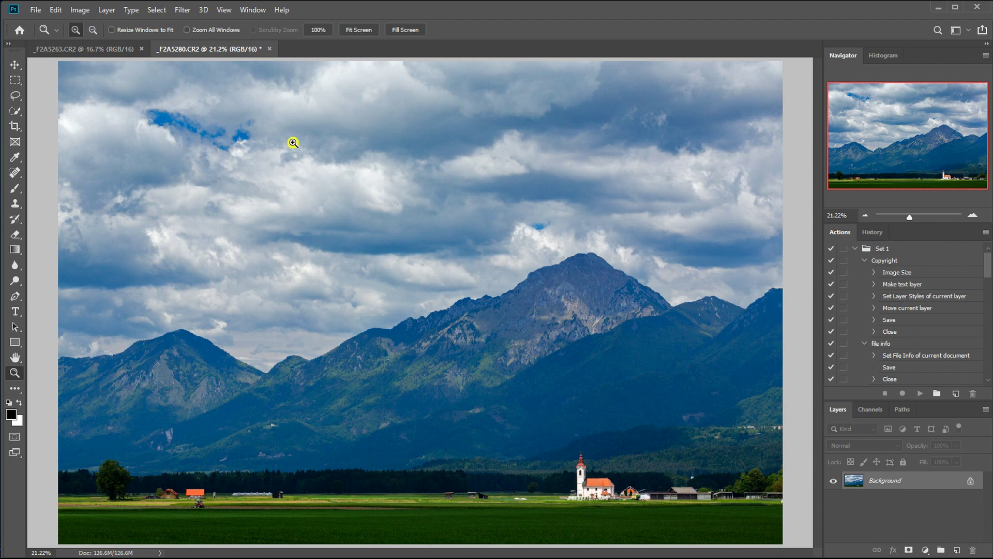
# Step: Apply an RGB Curves adjustment that lowers input 64 to output 57 and anchors the highlights at 192, checking its preview
pyautogui.click(76, 11)
pyautogui.moveTo(115, 41)
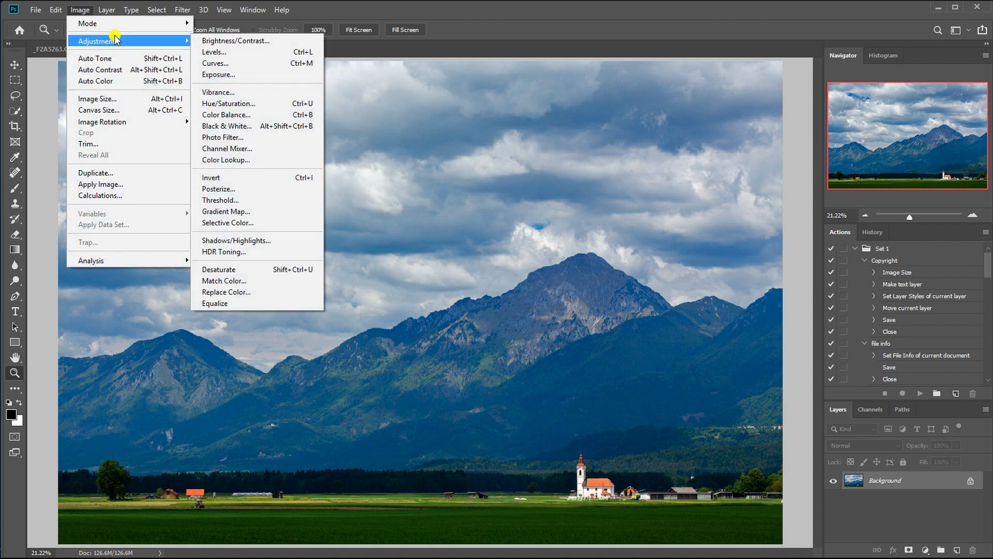
pyautogui.click(230, 62)
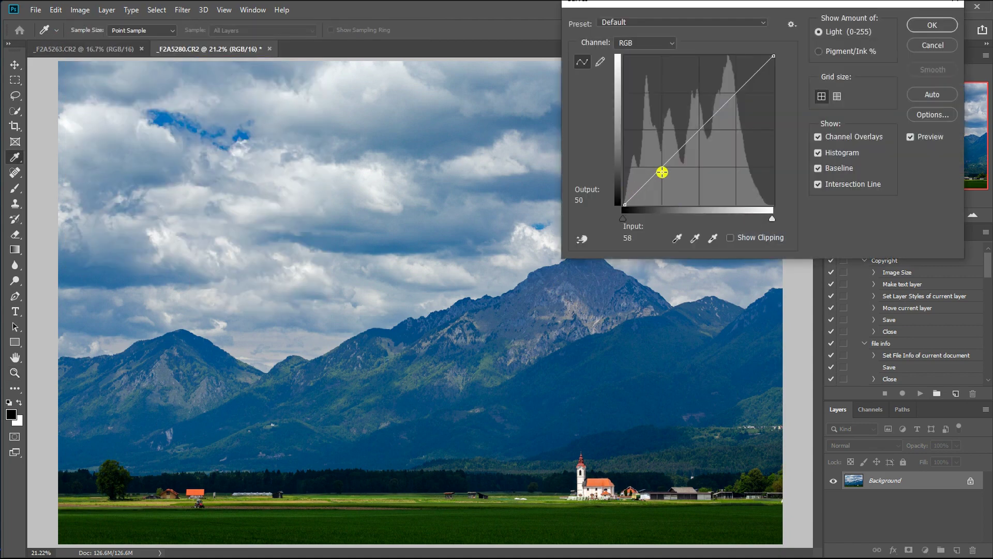
pyautogui.moveTo(662, 169); pyautogui.dragTo(663, 172)
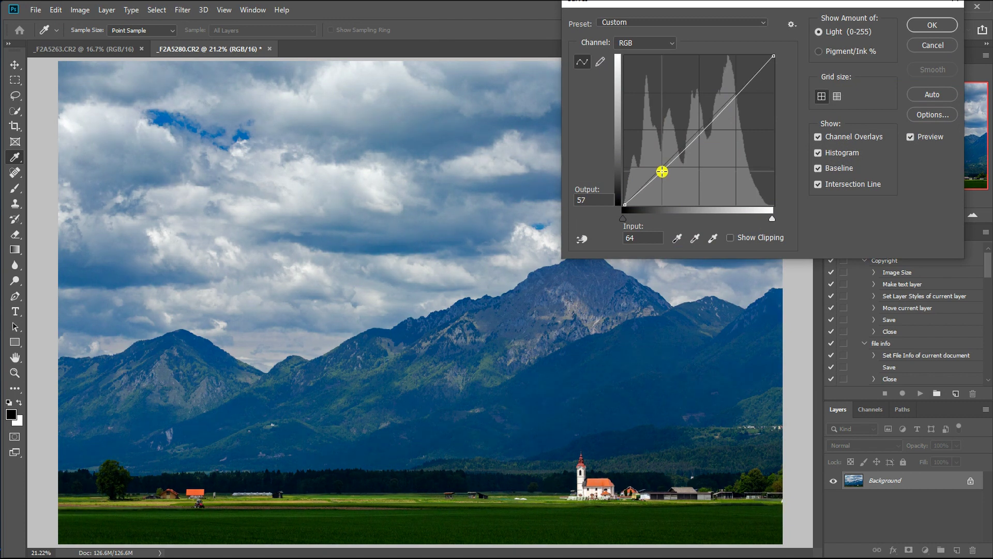
pyautogui.click(737, 94)
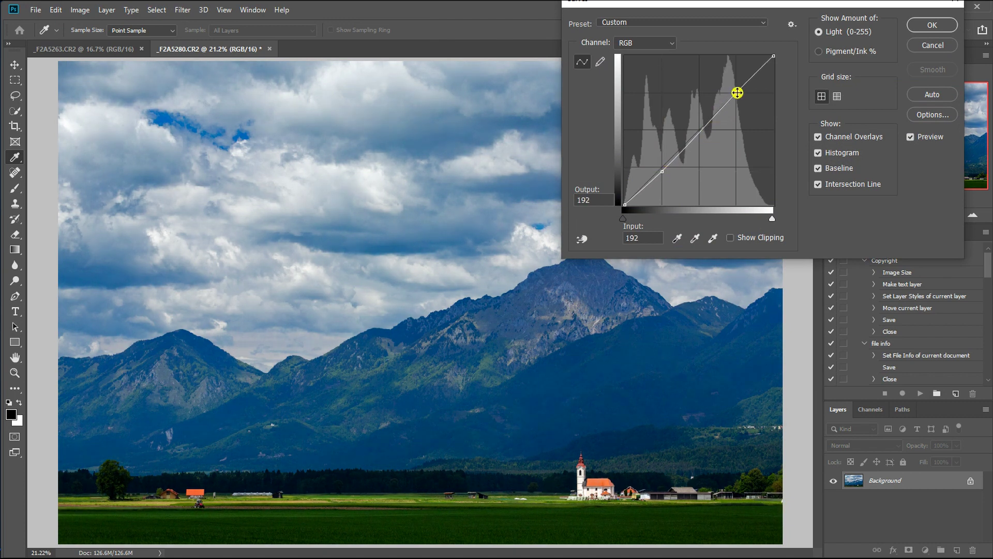
pyautogui.click(926, 137)
pyautogui.click(932, 26)
pyautogui.press('z')
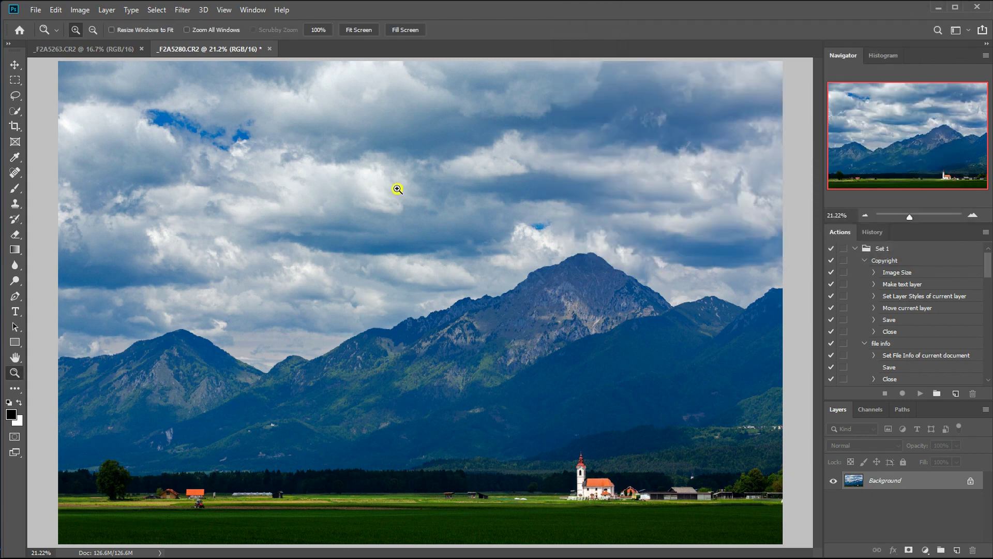
# Step: Switch to _F2A5263.CR2 and set up a Shadows/Highlights adjustment with a Highlights amount of 10% and radius of 433 px
pyautogui.click(82, 52)
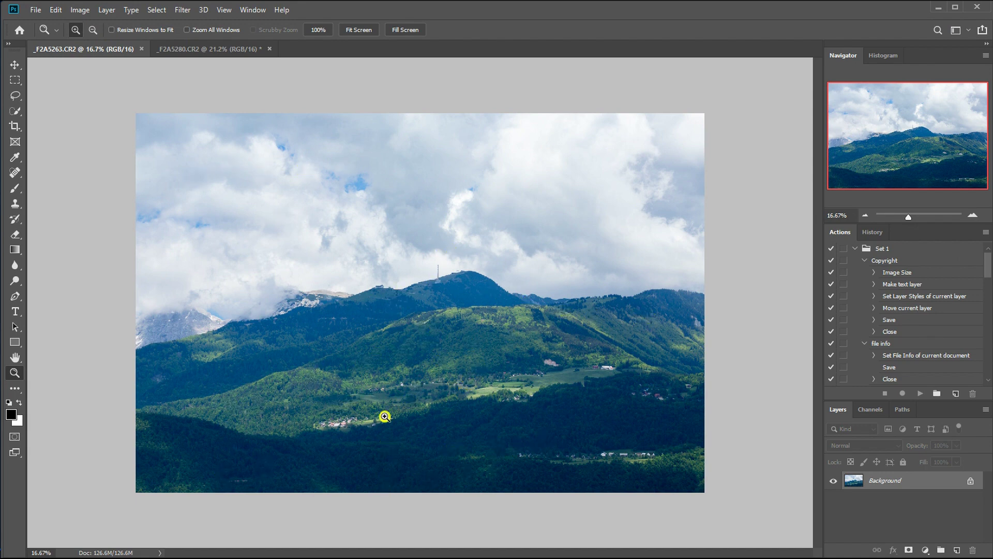
pyautogui.click(78, 10)
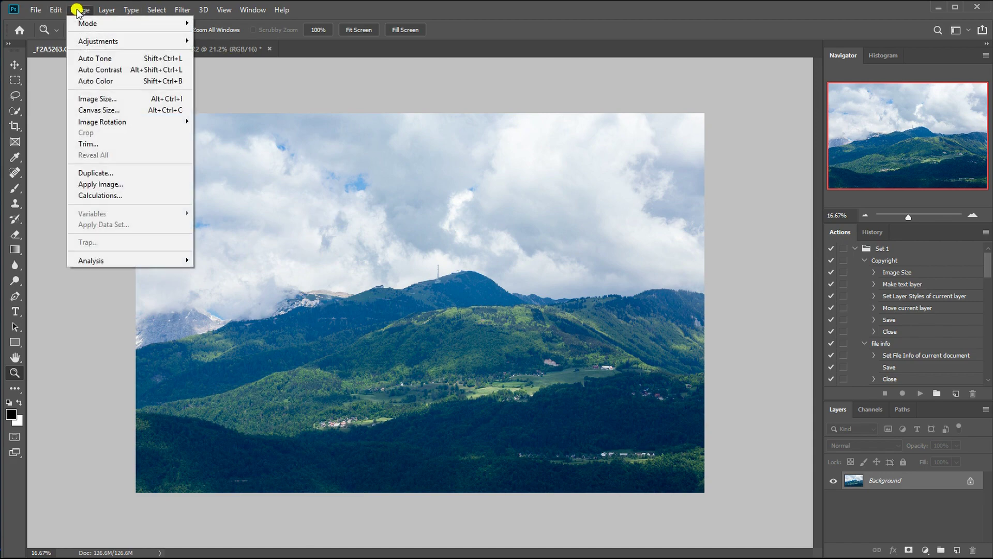
pyautogui.moveTo(78, 41)
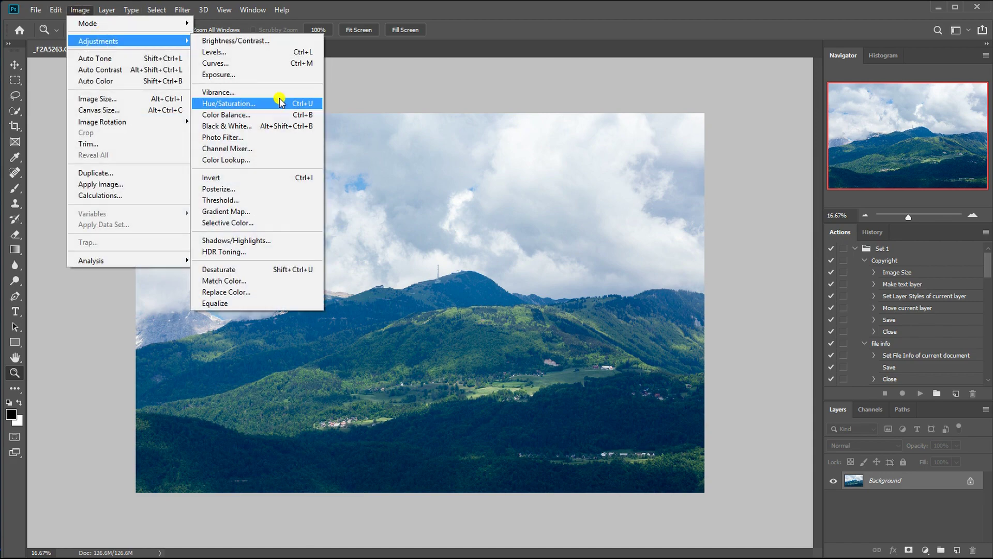
pyautogui.click(283, 240)
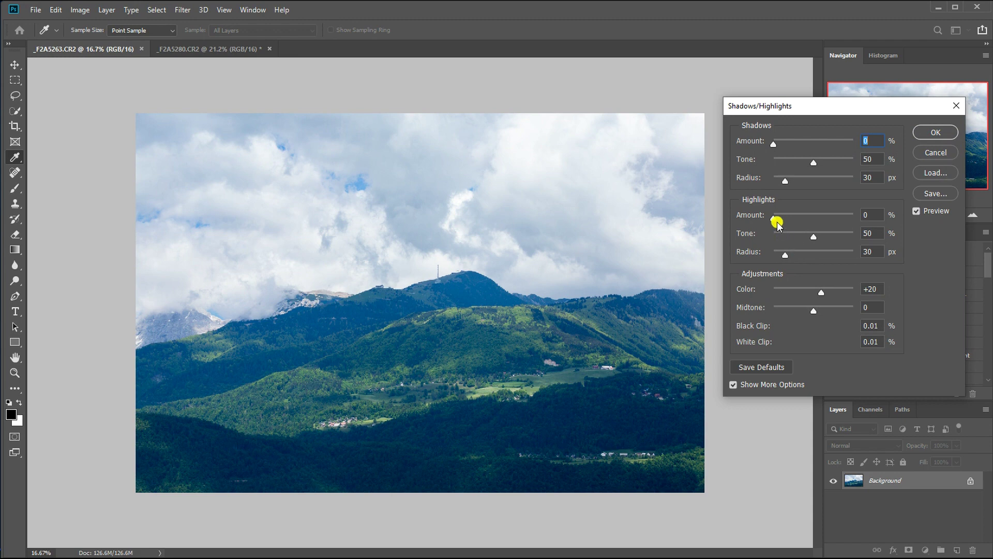
pyautogui.click(780, 216)
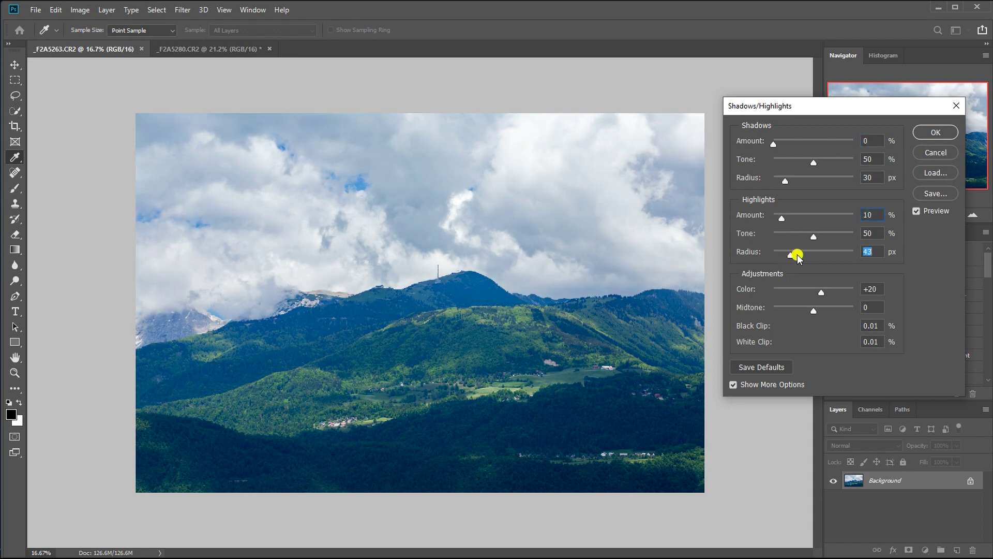
pyautogui.moveTo(842, 252); pyautogui.dragTo(843, 252)
# Step: Compare the green hills photo with the Shadows/Highlights preview off and on, and apply the adjustment
pyautogui.click(916, 211)
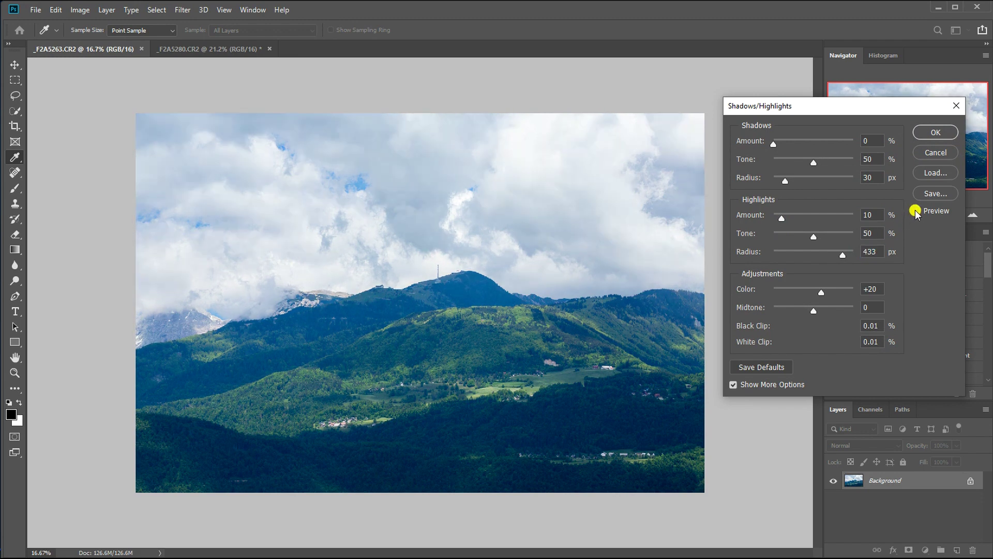
pyautogui.click(917, 211)
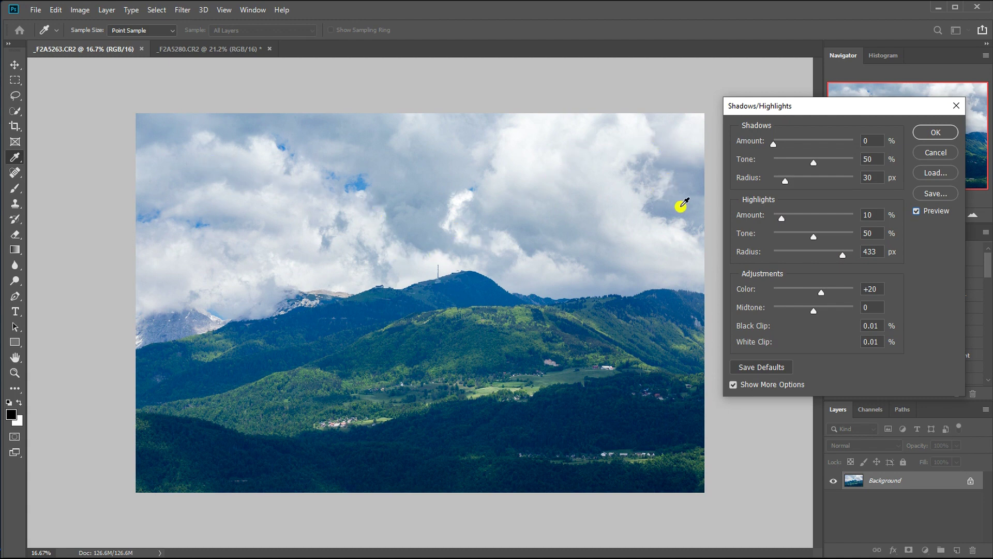
pyautogui.press('z')
pyautogui.click(936, 132)
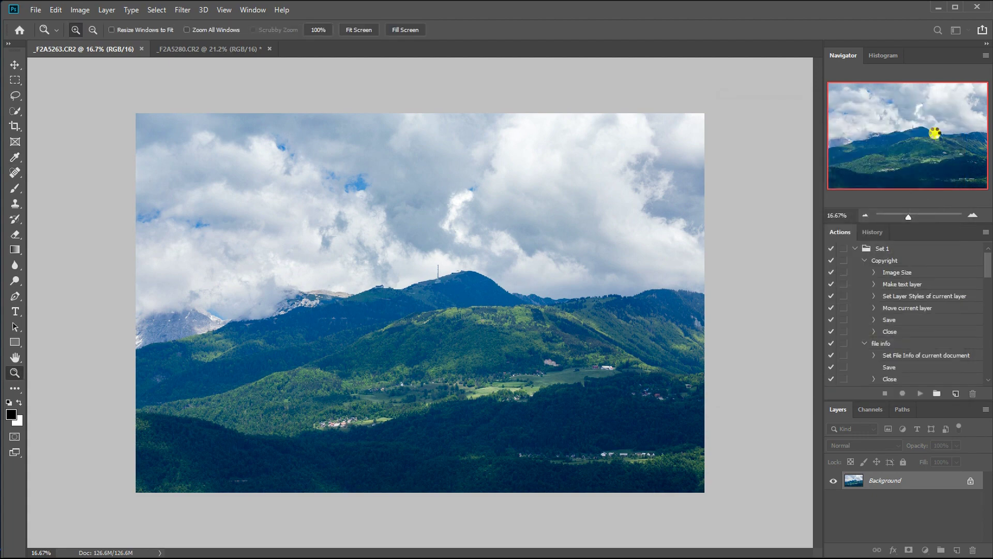
# Step: Apply an RGB Curves adjustment to the green hills photo, lowering input 66 to output 59 and anchoring the highlights at 192
pyautogui.click(80, 10)
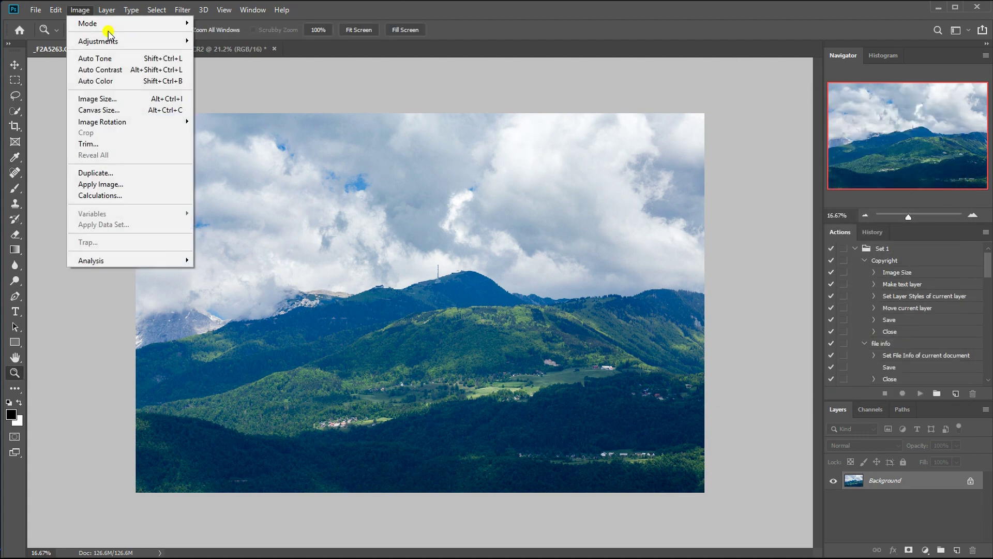
pyautogui.moveTo(129, 40)
pyautogui.click(214, 67)
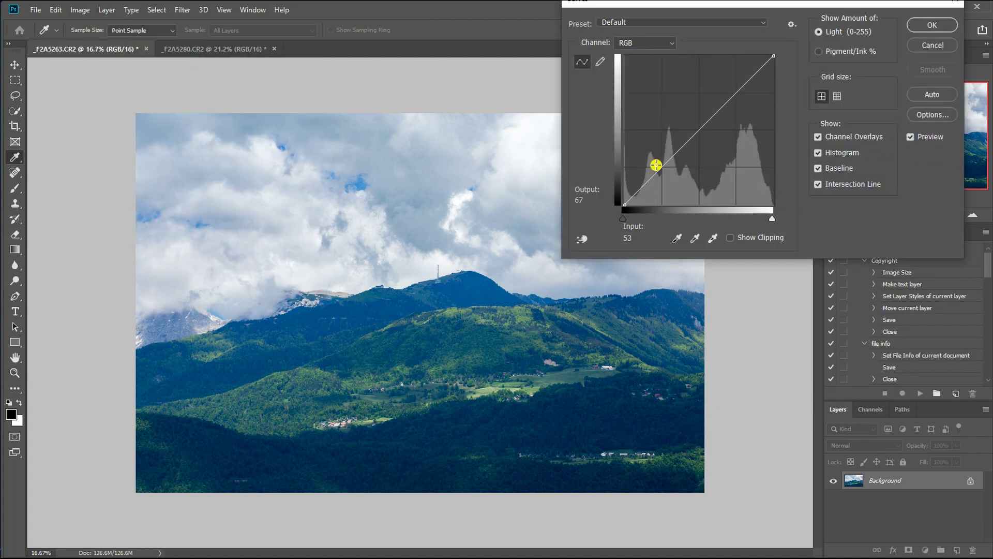
pyautogui.moveTo(662, 166); pyautogui.dragTo(664, 170)
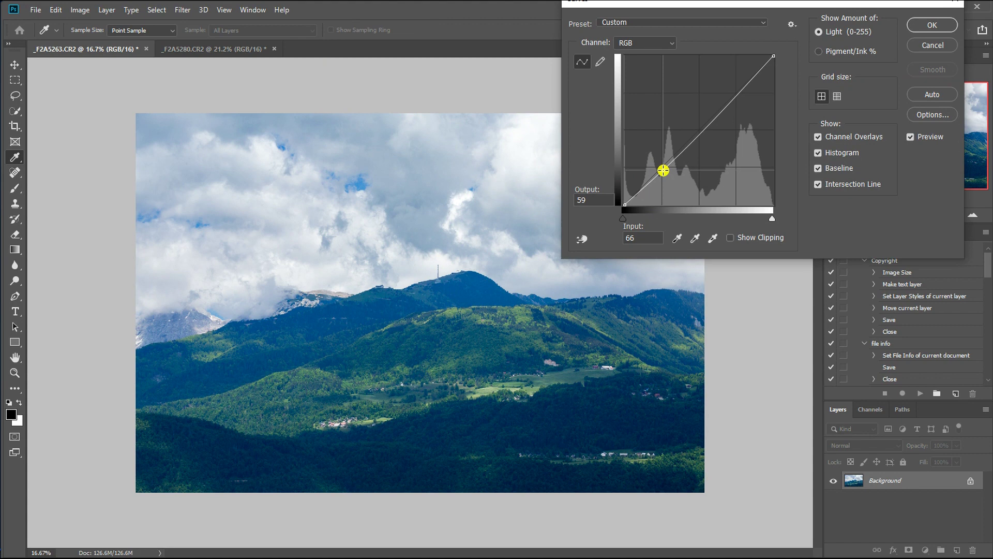
pyautogui.click(737, 93)
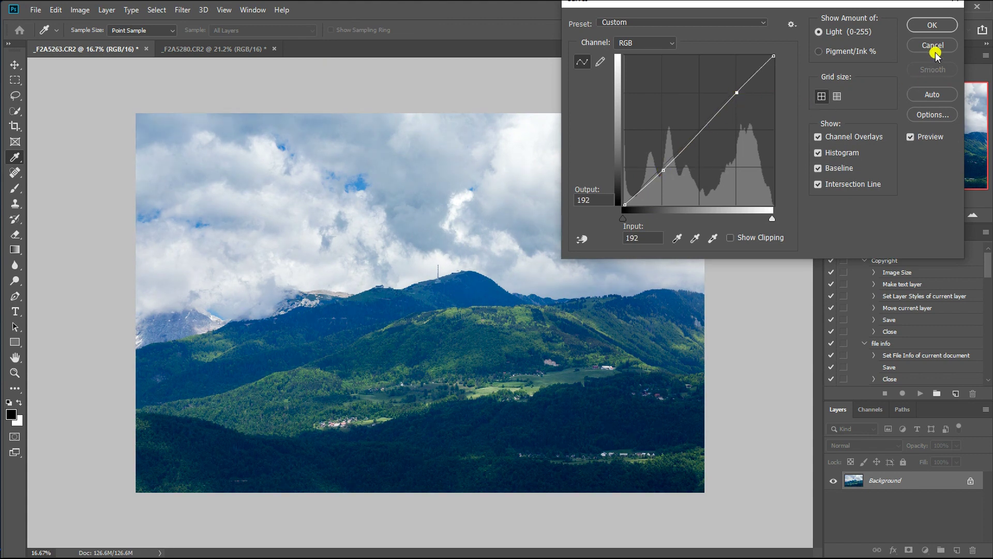
pyautogui.click(936, 24)
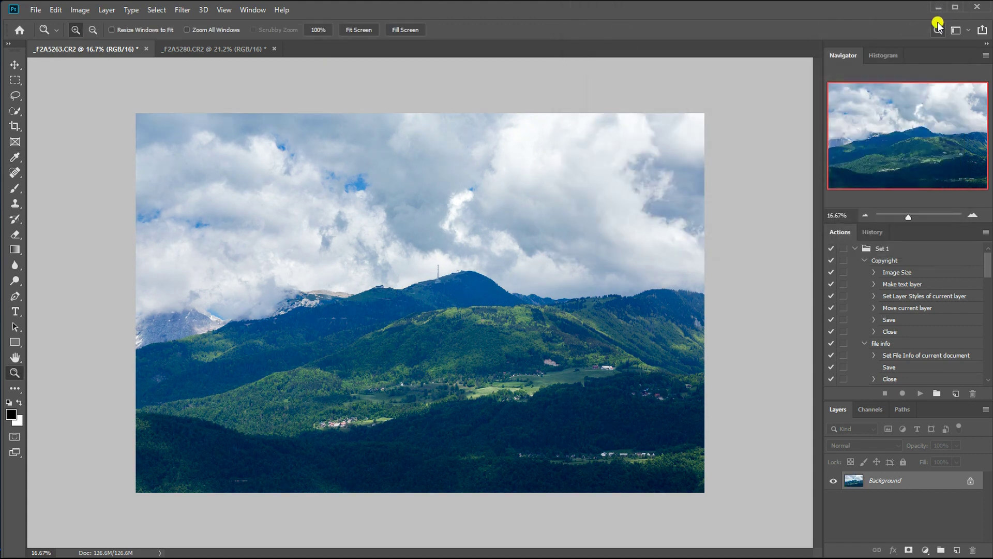